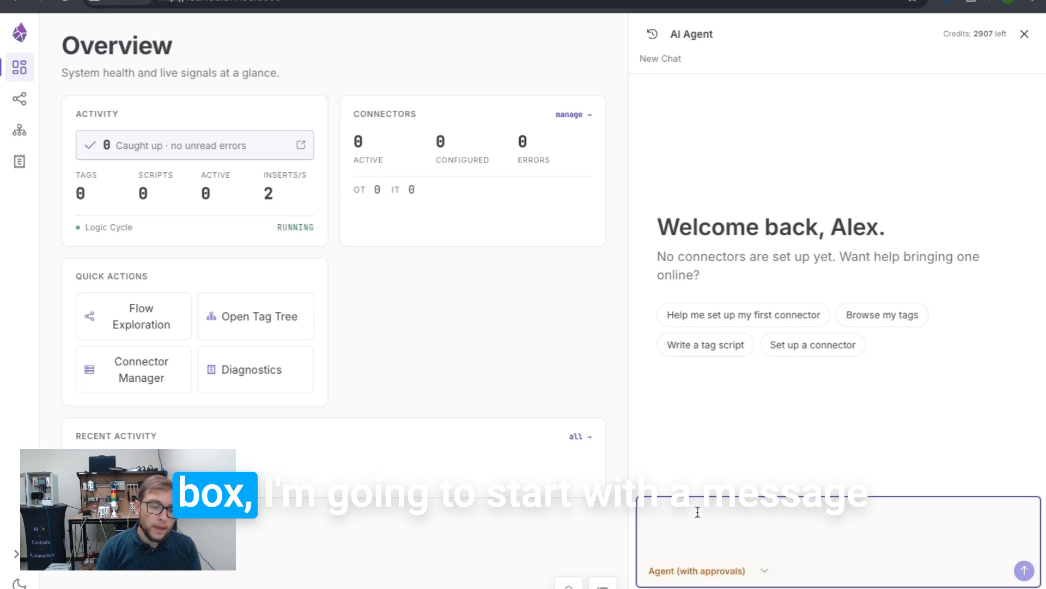
Step: Ask the AI agent what it can do with the ROD 508 lidar connected to the LAN port at 192.168.60.101
{"action": "key", "text": "ctrl+v"}
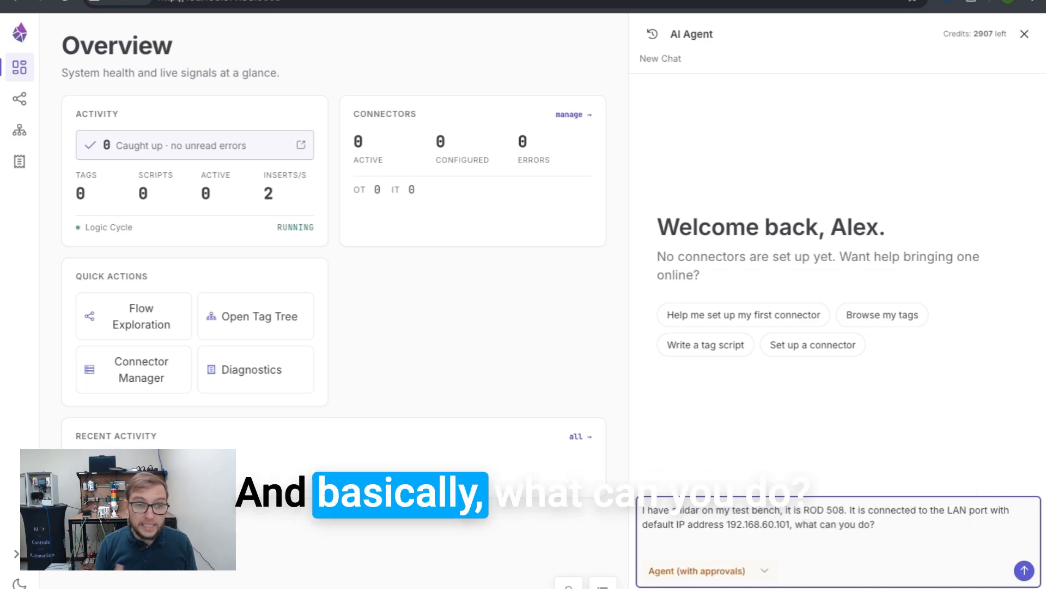
{"action": "key", "text": "Return"}
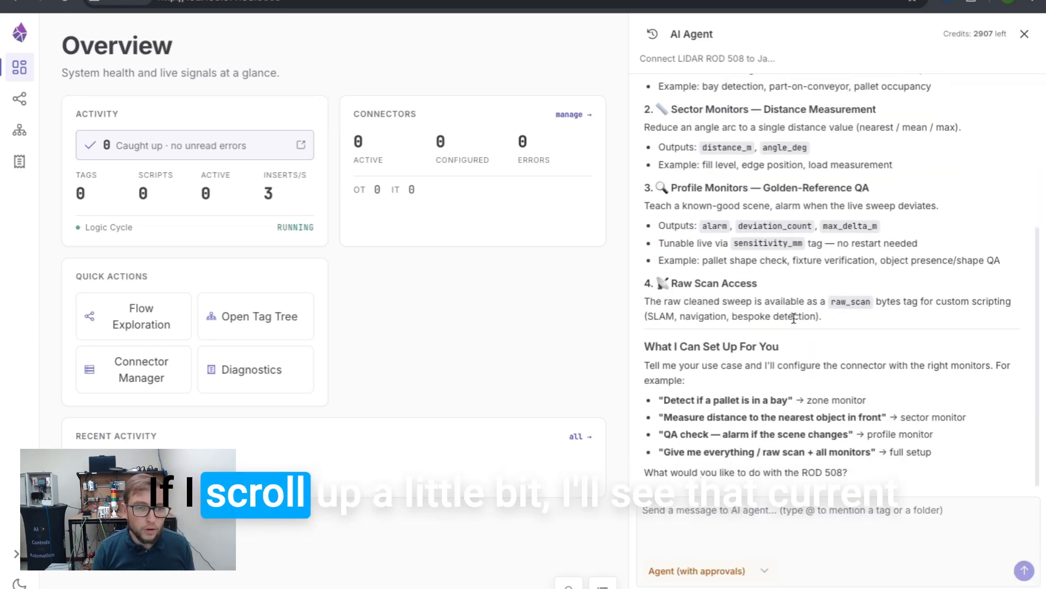
Step: Read the agent's reply on the lidar connector's zone, sector and profile monitors, raw scan access and setup options
{"action": "scroll", "coordinate": [795, 322], "scroll_direction": "up", "scroll_amount": 5}
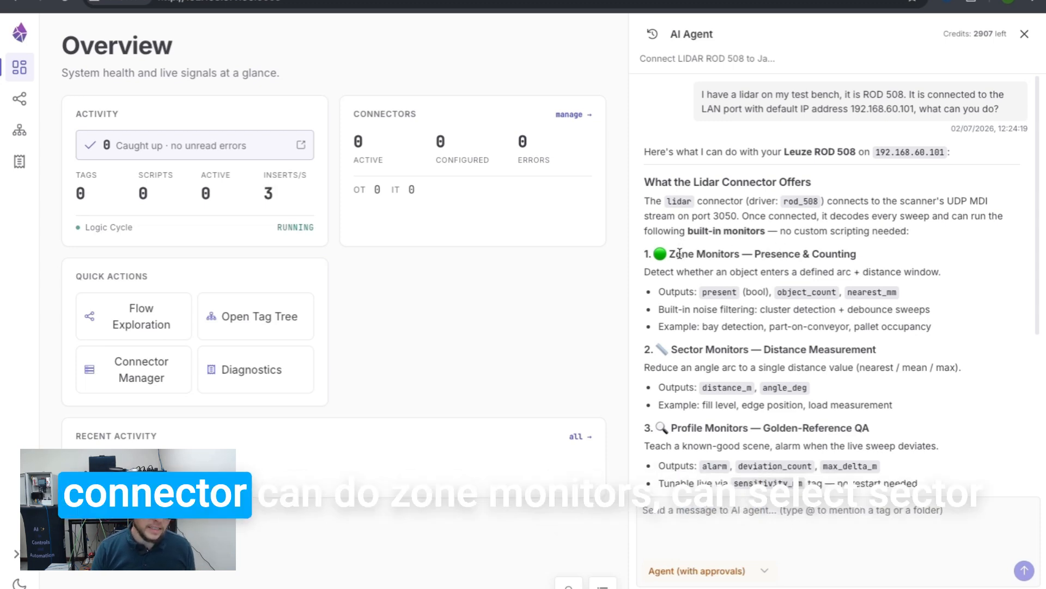
{"action": "scroll", "coordinate": [692, 324], "scroll_direction": "down", "scroll_amount": 1}
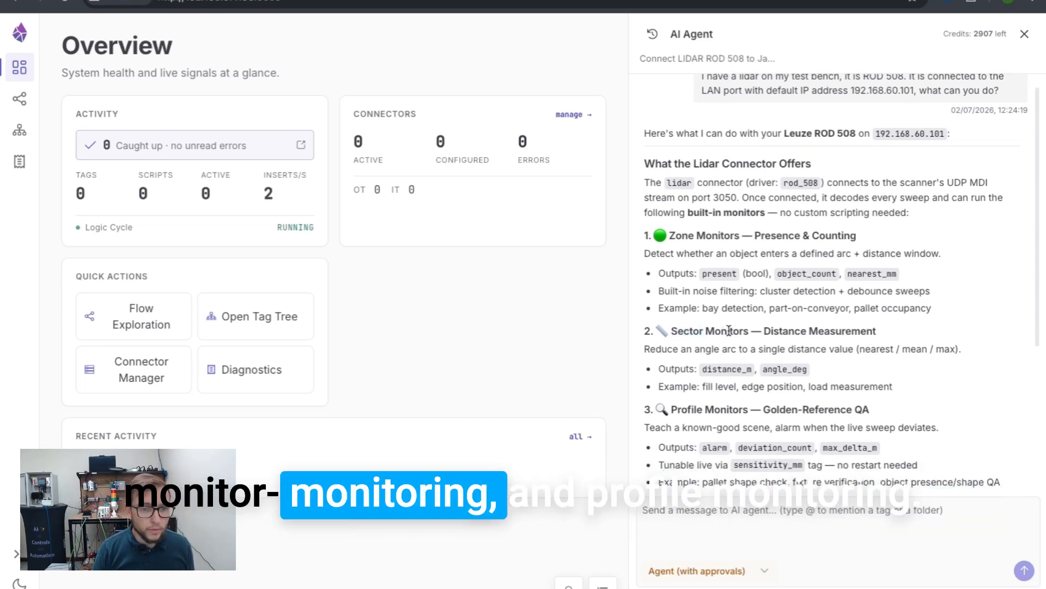
{"action": "scroll", "coordinate": [739, 331], "scroll_direction": "down", "scroll_amount": 1}
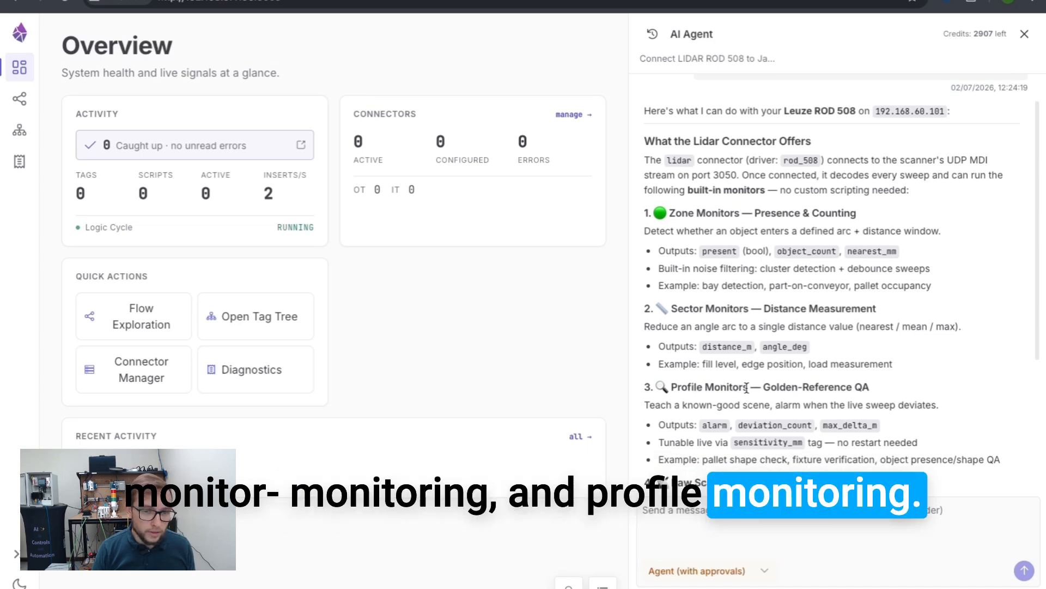
{"action": "scroll", "coordinate": [747, 387], "scroll_direction": "down", "scroll_amount": 5}
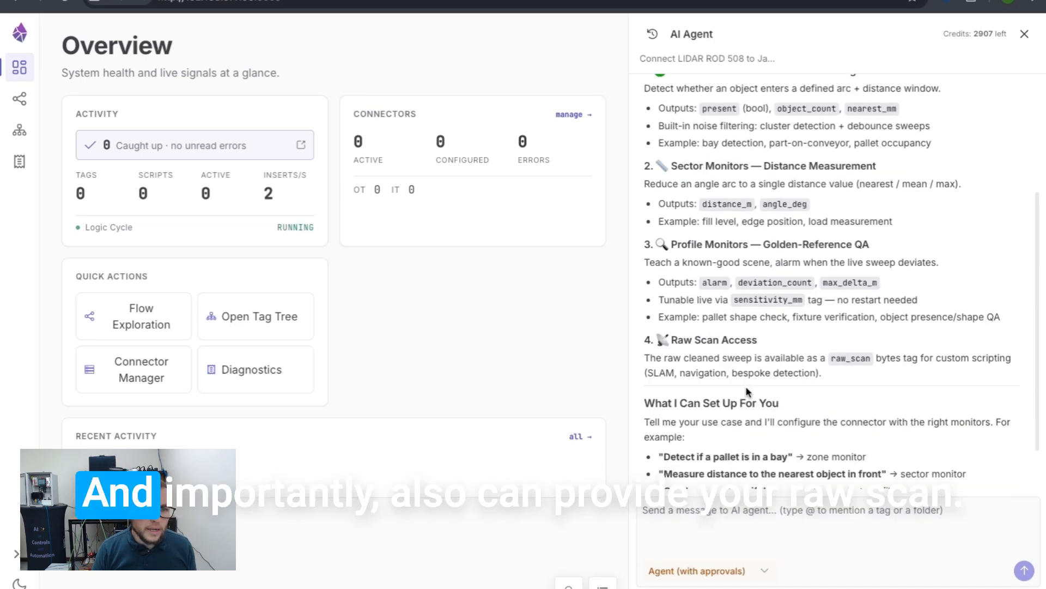
{"action": "scroll", "coordinate": [757, 360], "scroll_direction": "down", "scroll_amount": 2}
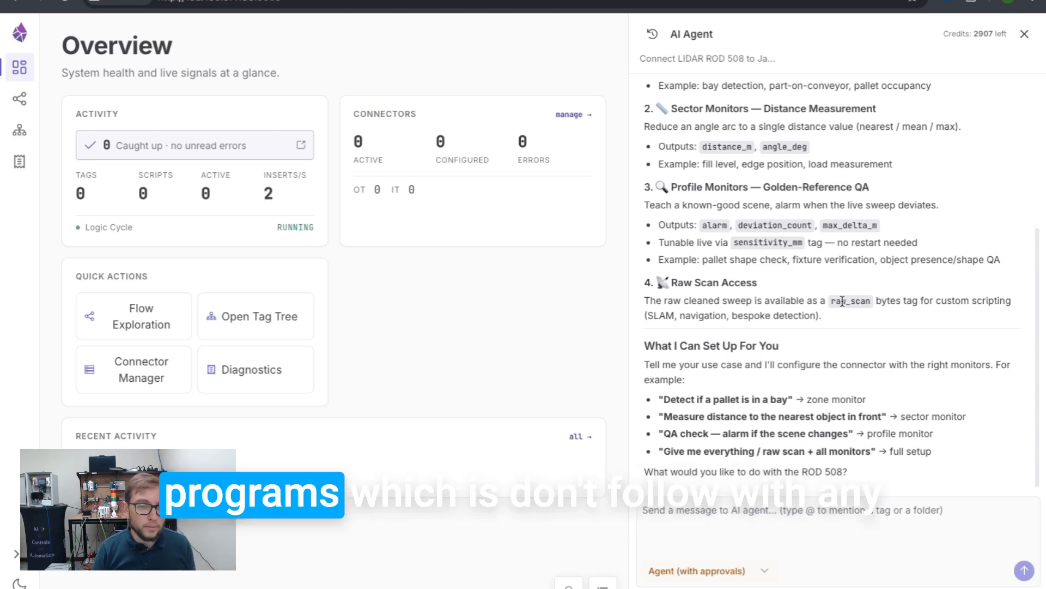
{"action": "scroll", "coordinate": [718, 217], "scroll_direction": "up", "scroll_amount": 1}
{"action": "scroll", "coordinate": [718, 217], "scroll_direction": "up", "scroll_amount": 2}
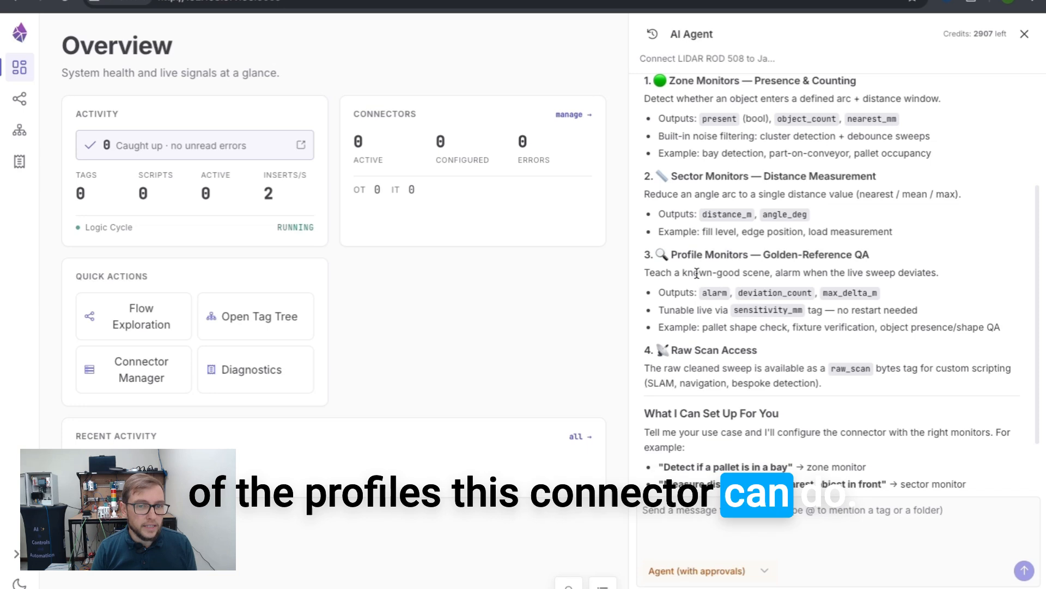
{"action": "scroll", "coordinate": [709, 280], "scroll_direction": "down", "scroll_amount": 2}
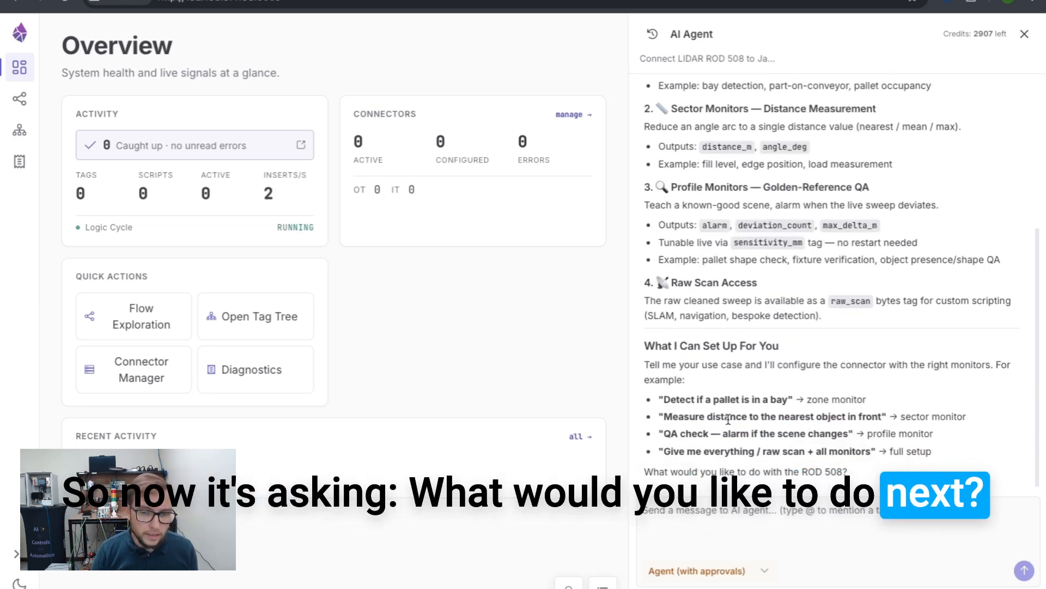
Step: Ask the agent to program the profiles mode with a -90 to 90 degrees window and defaults for the remaining parameters
{"action": "left_click", "coordinate": [810, 514]}
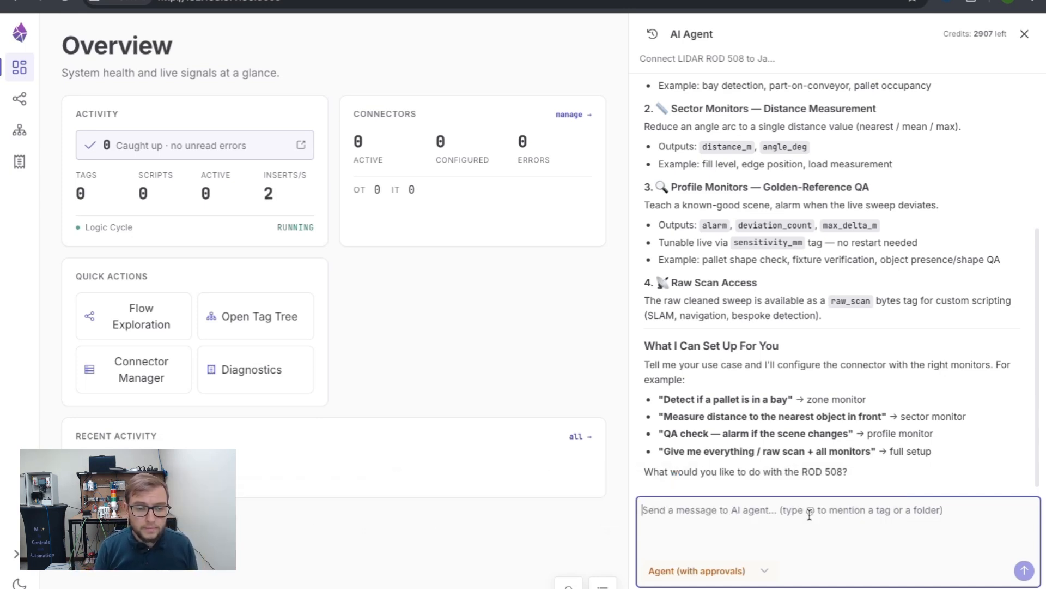
{"action": "type", "text": "Let's program the profiles mode with a -90 ~ 90 degrees window. For the rest of the parameters use defaults."}
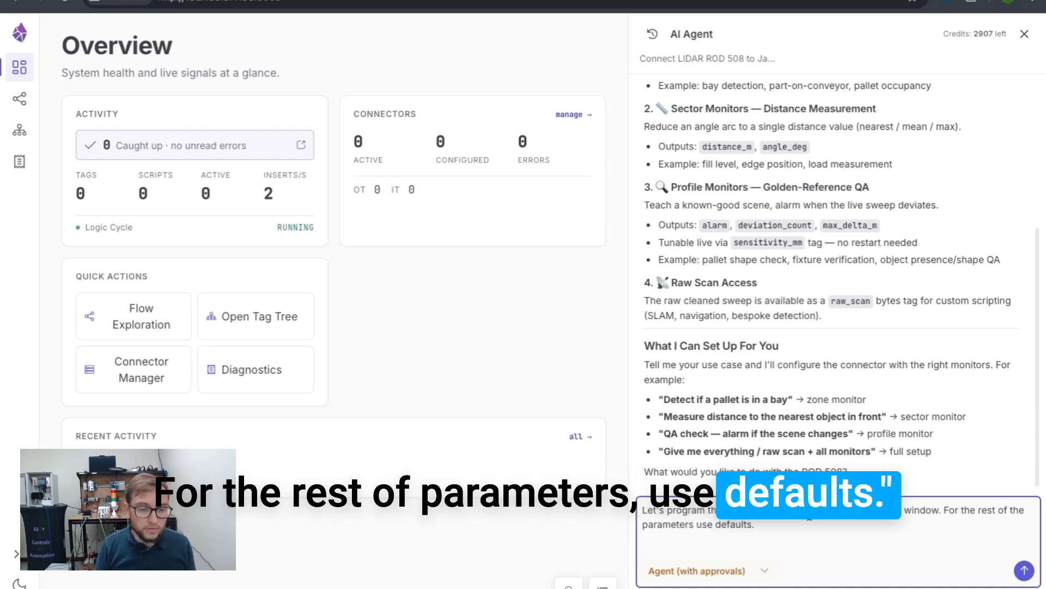
{"action": "key", "text": "Return"}
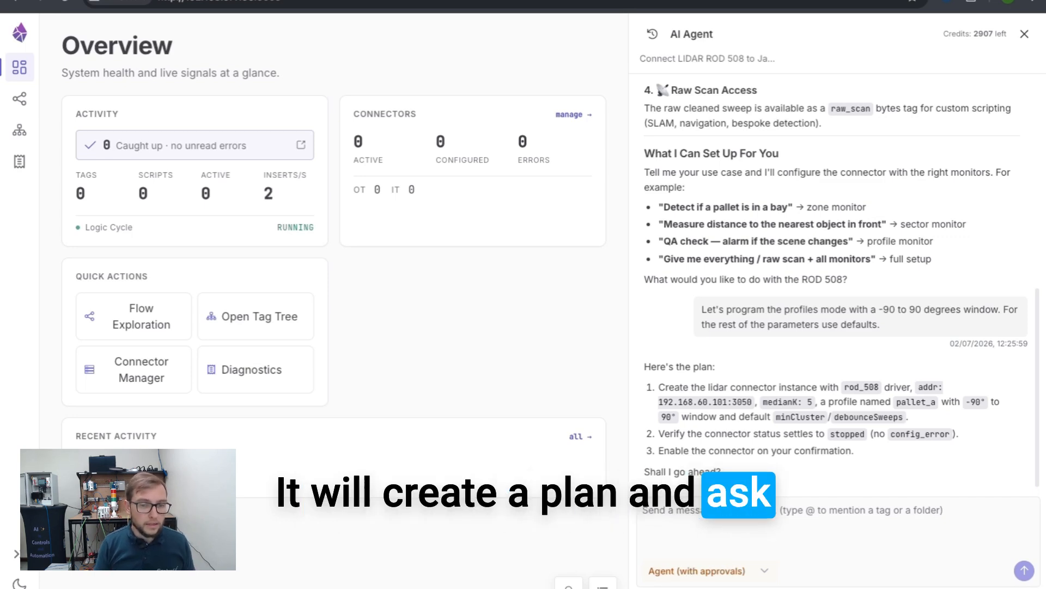
Step: Approve the agent's plan with "Go" and accept its actions for creating the lidar/rod508 connector instance
{"action": "left_click", "coordinate": [867, 542]}
{"action": "type", "text": "Go"}
{"action": "key", "text": "Return"}
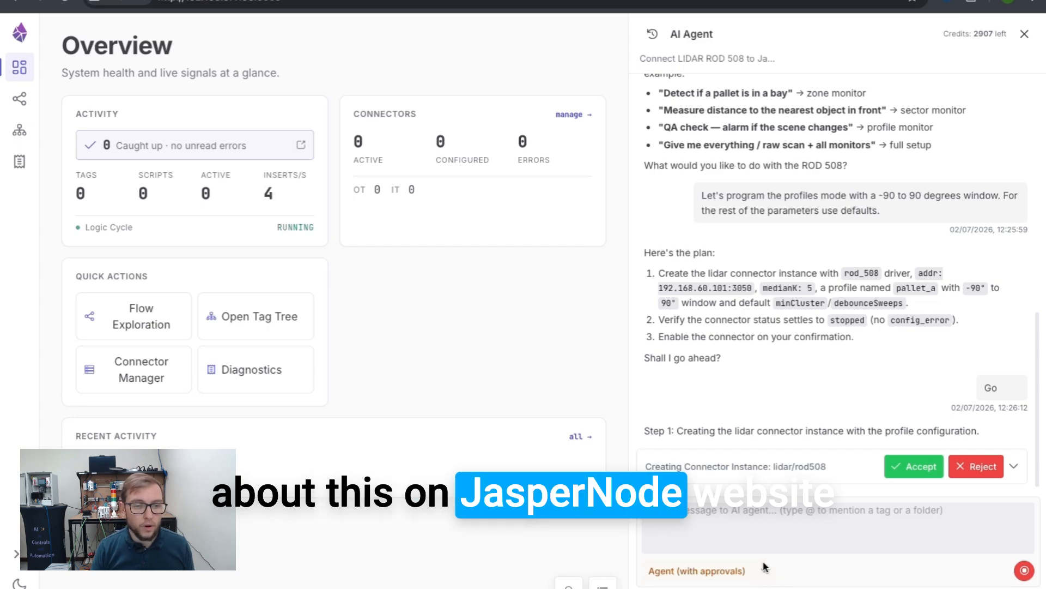
{"action": "left_click", "coordinate": [889, 476]}
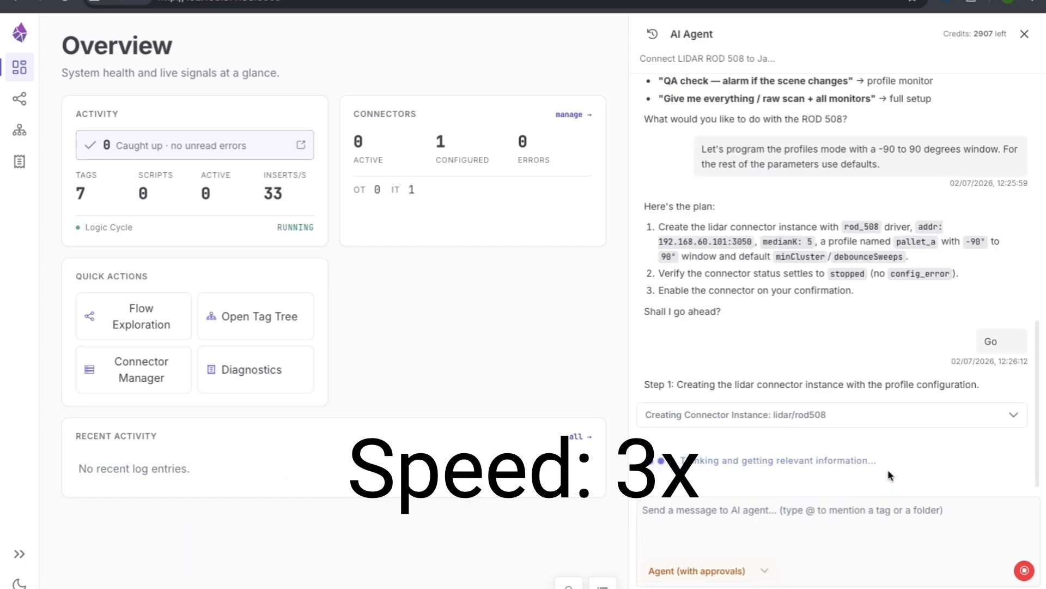
{"action": "left_click", "coordinate": [891, 467]}
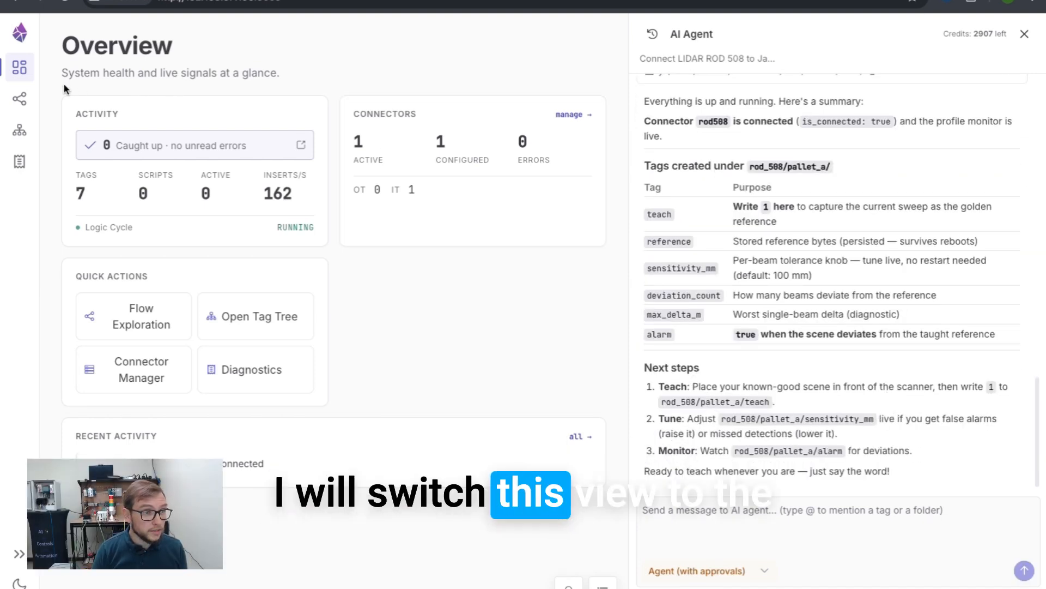
Step: View the tag tree's rod_508 folder, examining the raw_scan profile and the tags inside pallet_a
{"action": "left_click", "coordinate": [29, 100]}
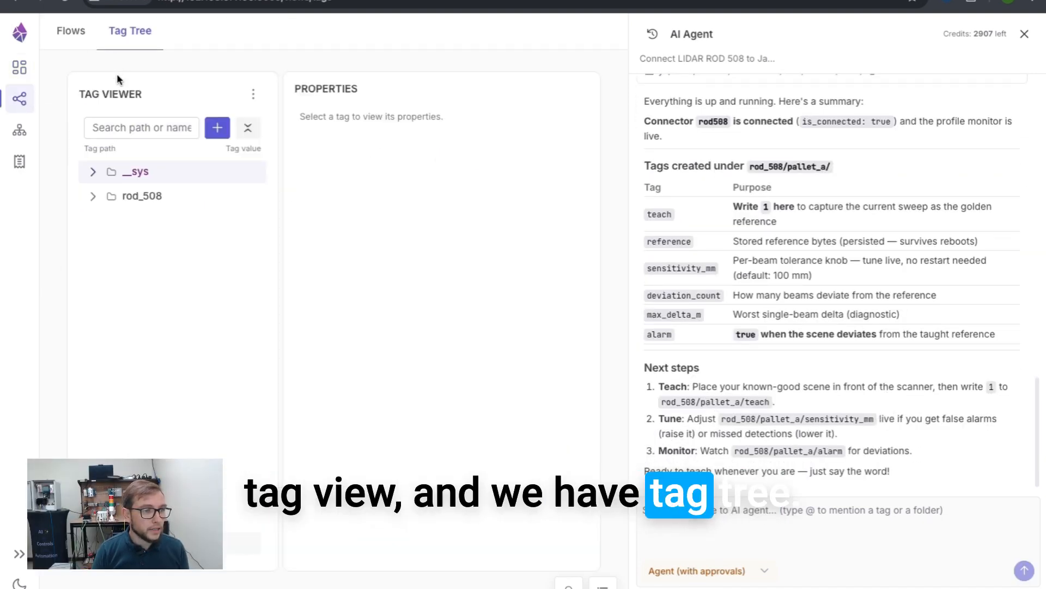
{"action": "left_click_drag", "start_coordinate": [661, 402], "coordinate": [748, 406]}
{"action": "left_click", "coordinate": [745, 447]}
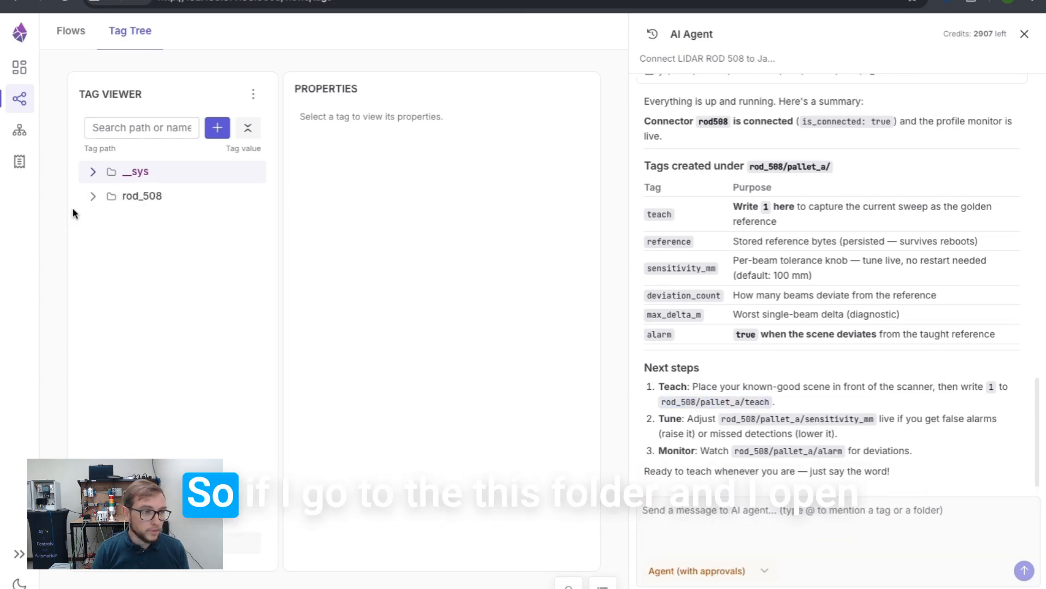
{"action": "left_click", "coordinate": [93, 198]}
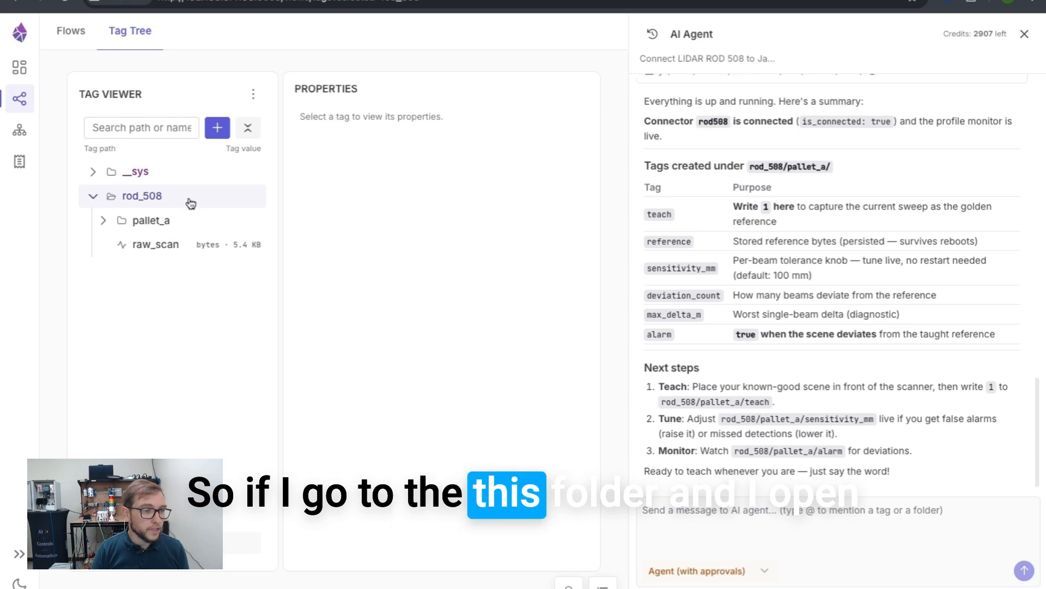
{"action": "left_click", "coordinate": [174, 247]}
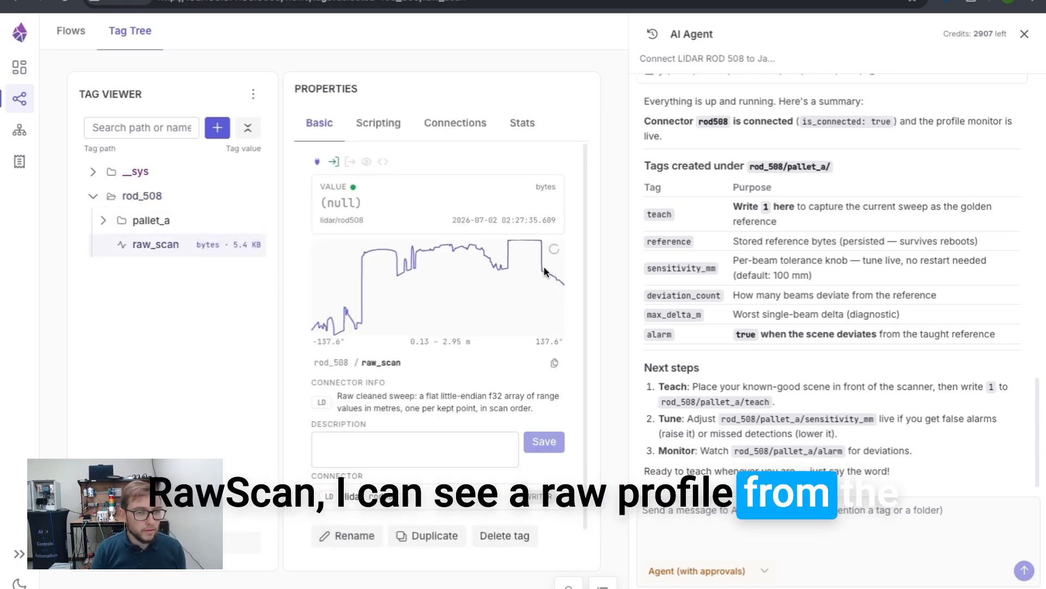
{"action": "left_click", "coordinate": [112, 223]}
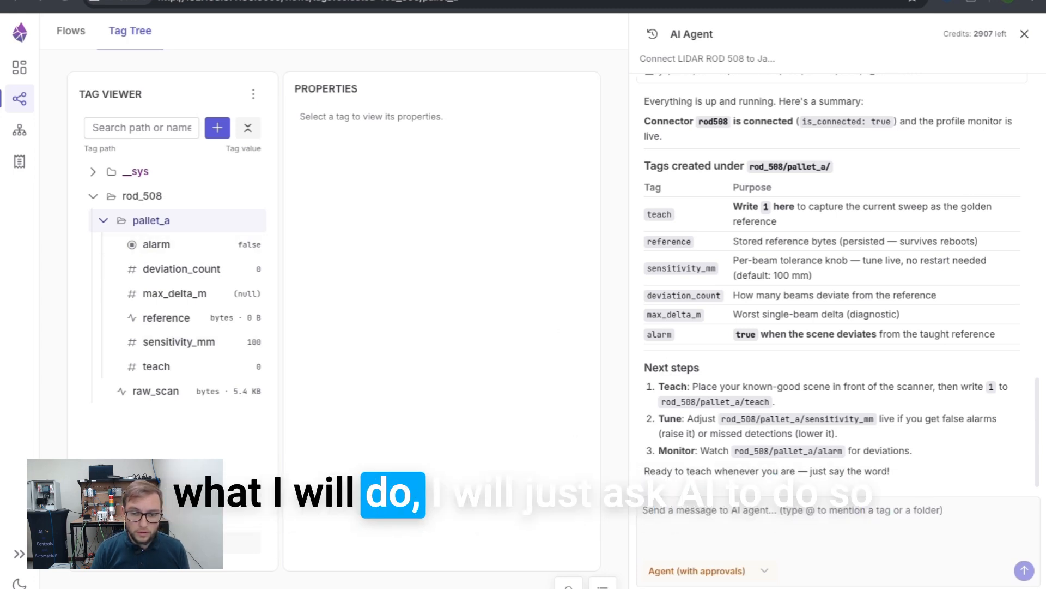
Step: Ask the agent to teach the current profile and accept its update of the rod_508/pallet_a/teach tag
{"action": "left_click", "coordinate": [801, 523]}
{"action": "type", "text": "teach the current profile"}
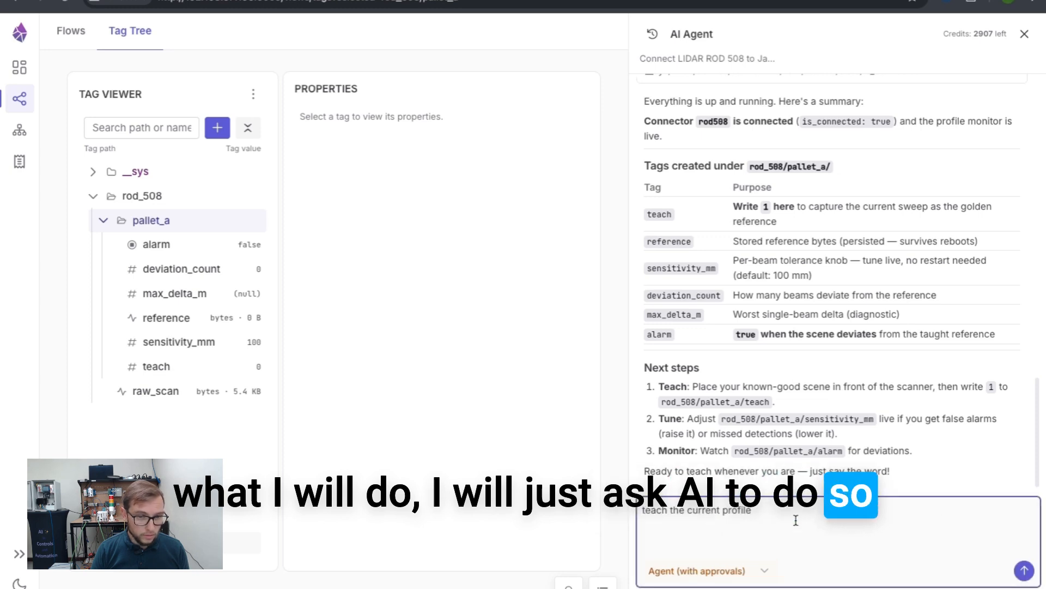
{"action": "key", "text": "Return"}
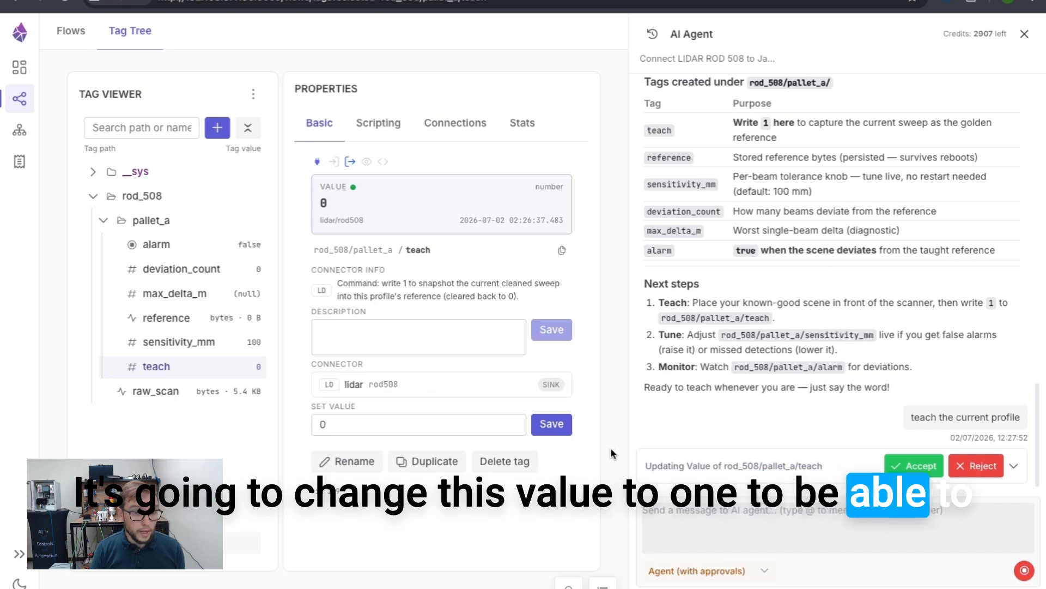
{"action": "left_click", "coordinate": [915, 466]}
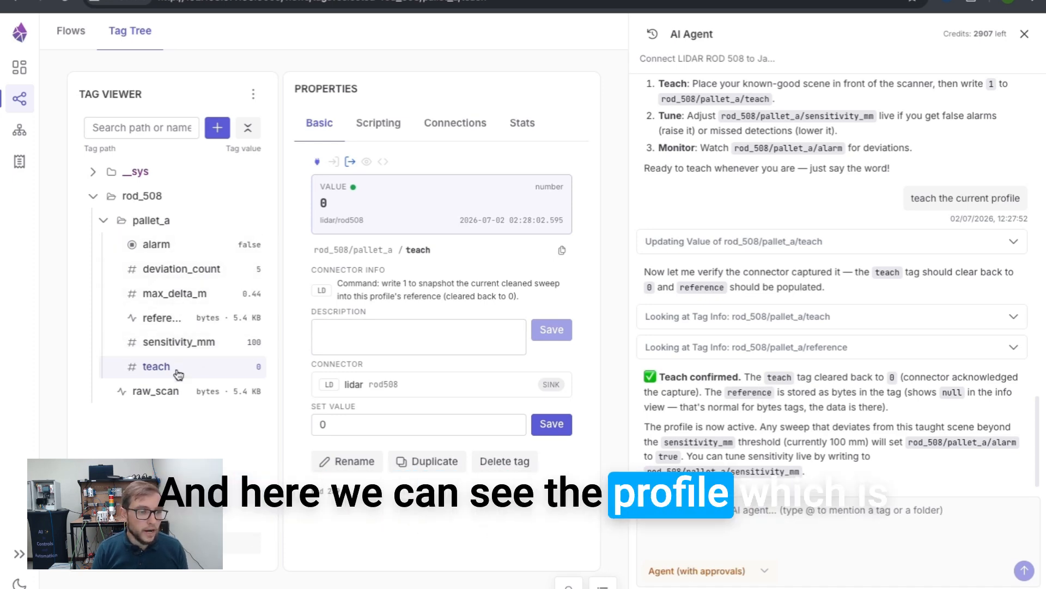
Step: Compare the live raw_scan profile with the taught reference and check the pallet_a alarm tag
{"action": "left_click", "coordinate": [179, 392]}
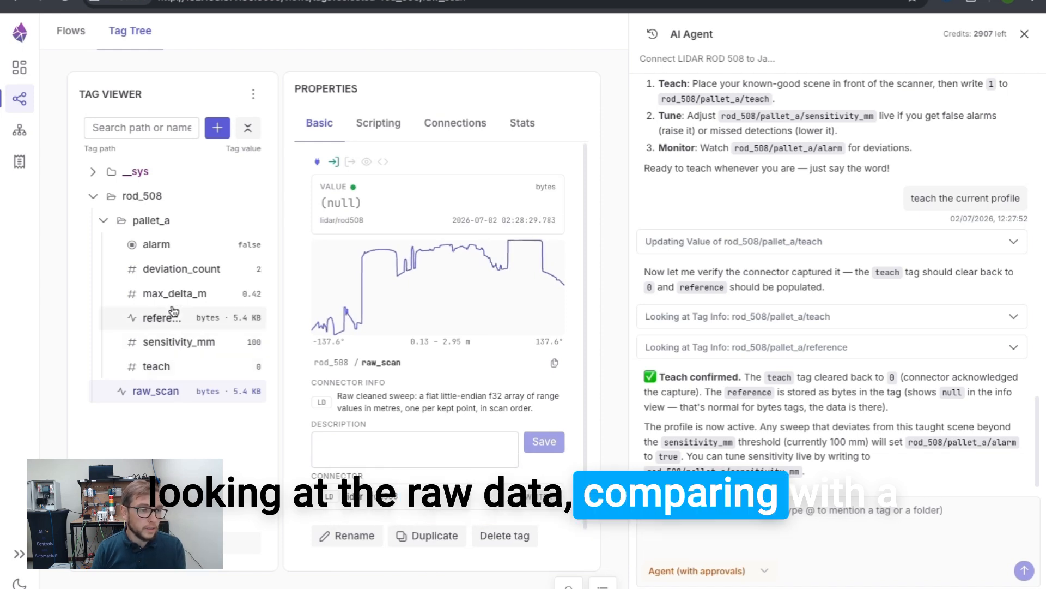
{"action": "left_click", "coordinate": [173, 245]}
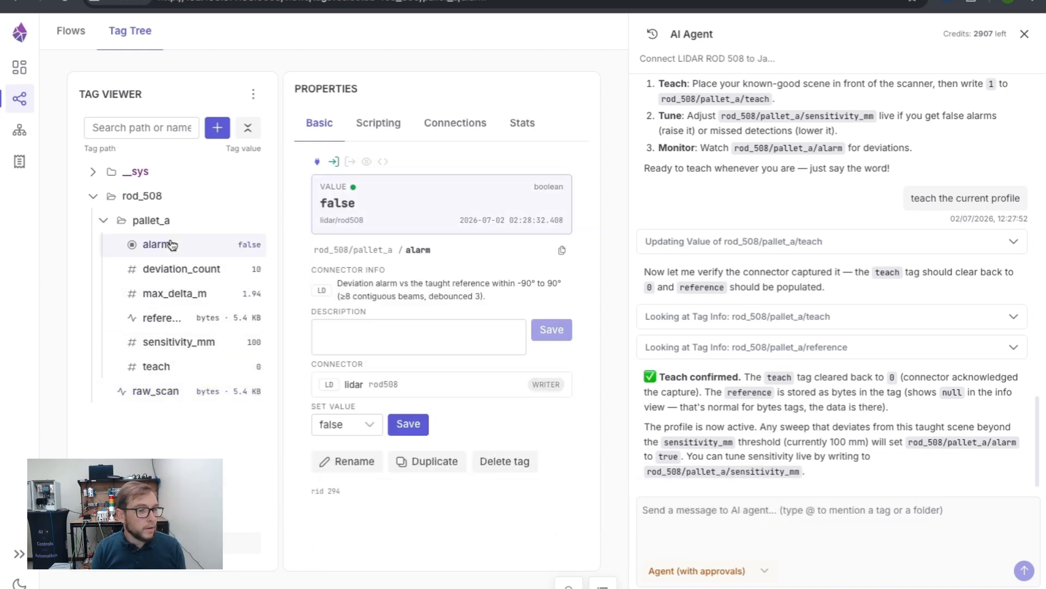
{"action": "left_click", "coordinate": [185, 325]}
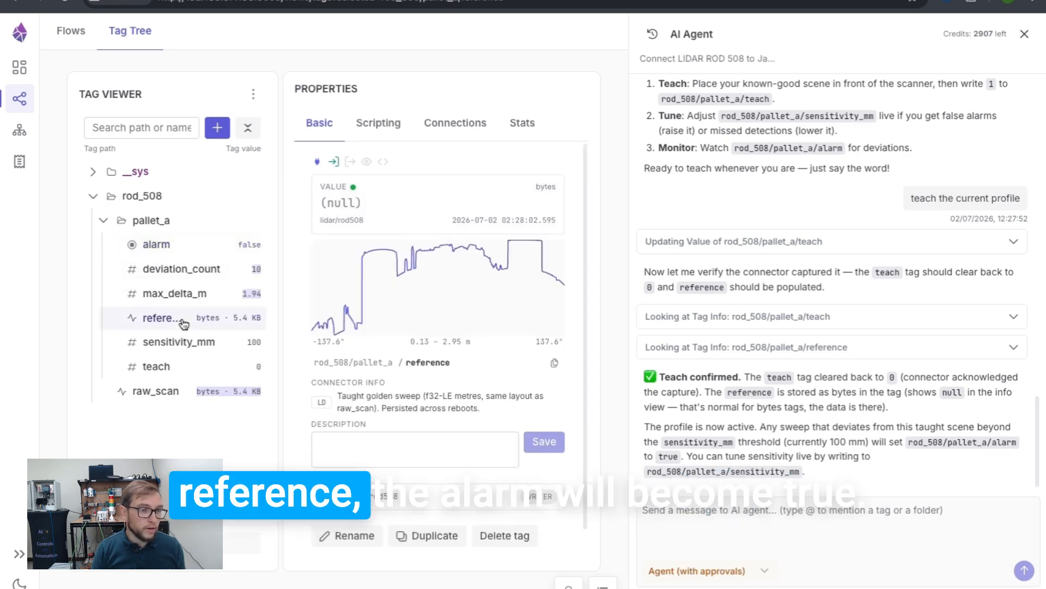
{"action": "left_click", "coordinate": [186, 252]}
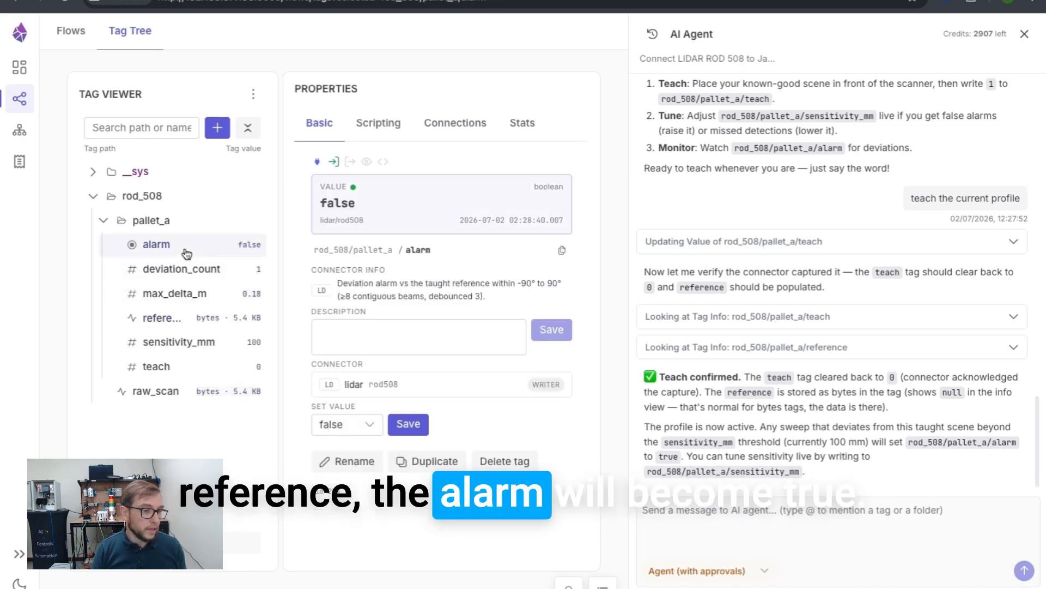
{"action": "left_click", "coordinate": [187, 390]}
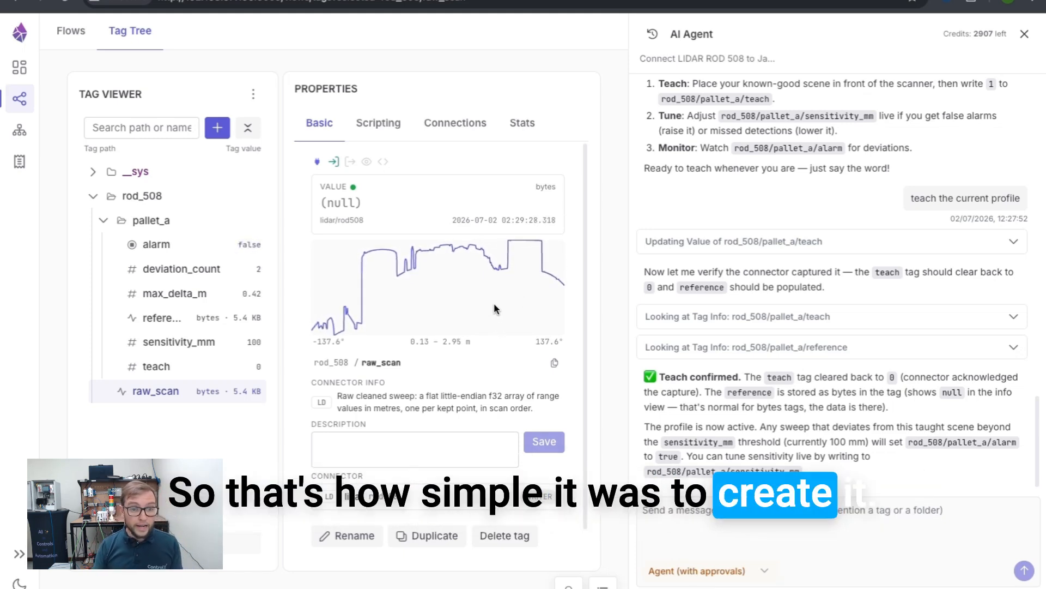
{"action": "scroll", "coordinate": [909, 249], "scroll_direction": "up", "scroll_amount": 5}
{"action": "scroll", "coordinate": [909, 249], "scroll_direction": "up", "scroll_amount": 18}
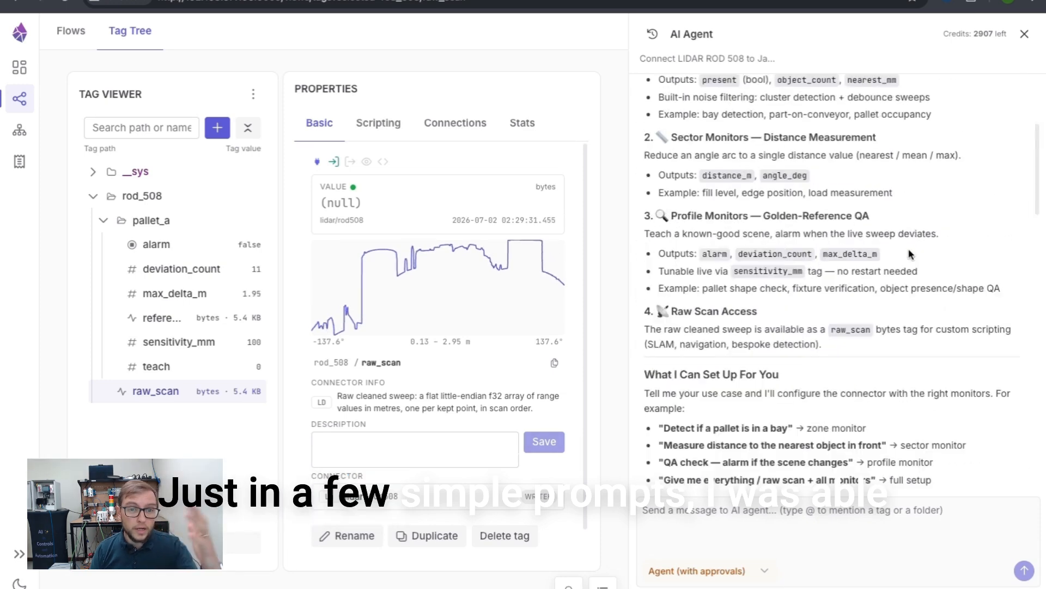
{"action": "scroll", "coordinate": [909, 250], "scroll_direction": "down", "scroll_amount": 18}
{"action": "scroll", "coordinate": [909, 250], "scroll_direction": "down", "scroll_amount": 5}
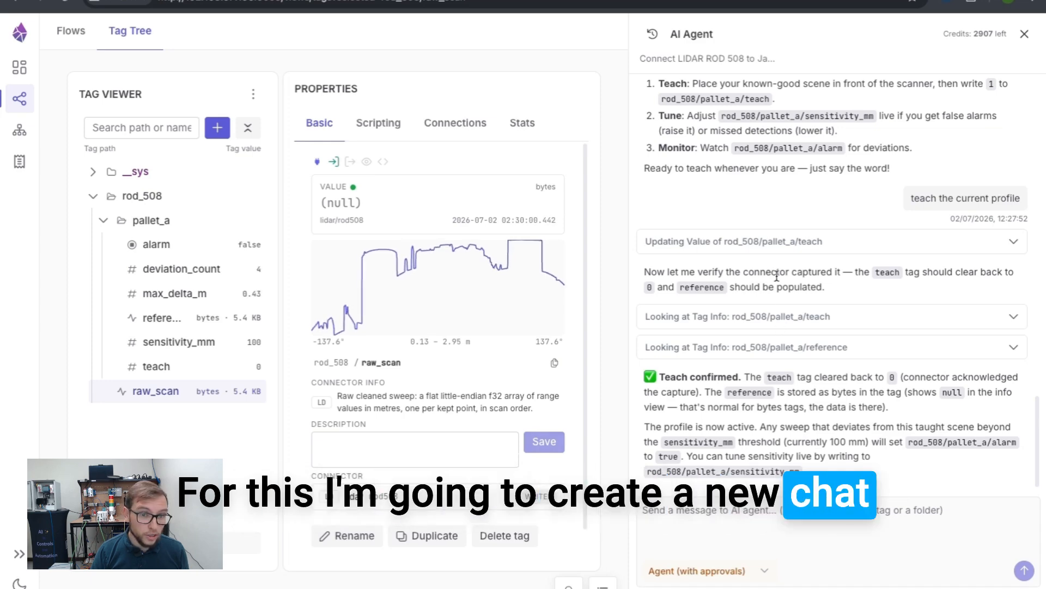
{"action": "left_click", "coordinate": [652, 34]}
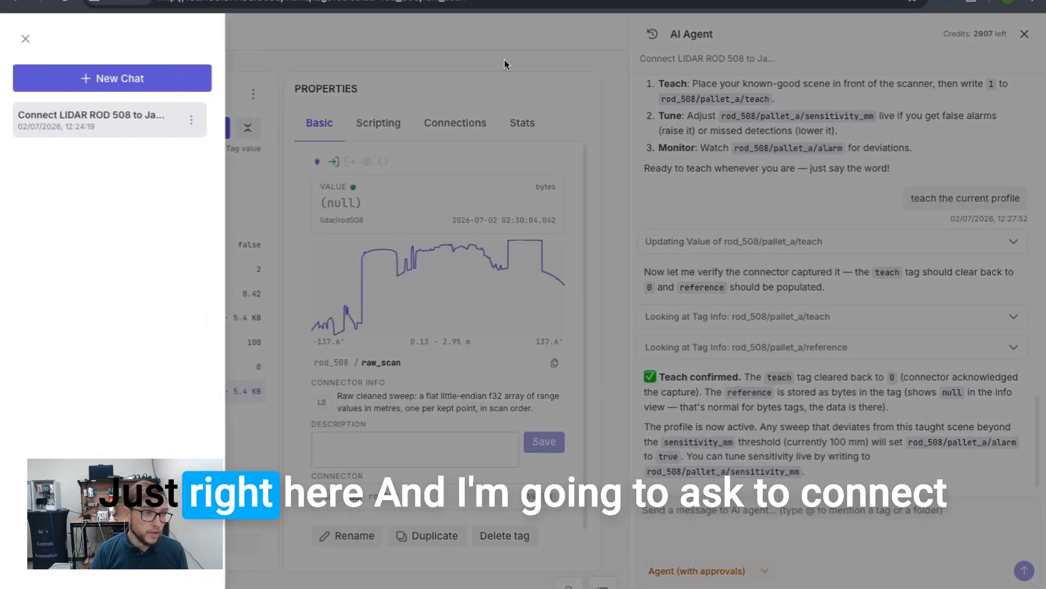
{"action": "left_click", "coordinate": [83, 77]}
{"action": "left_click", "coordinate": [828, 136]}
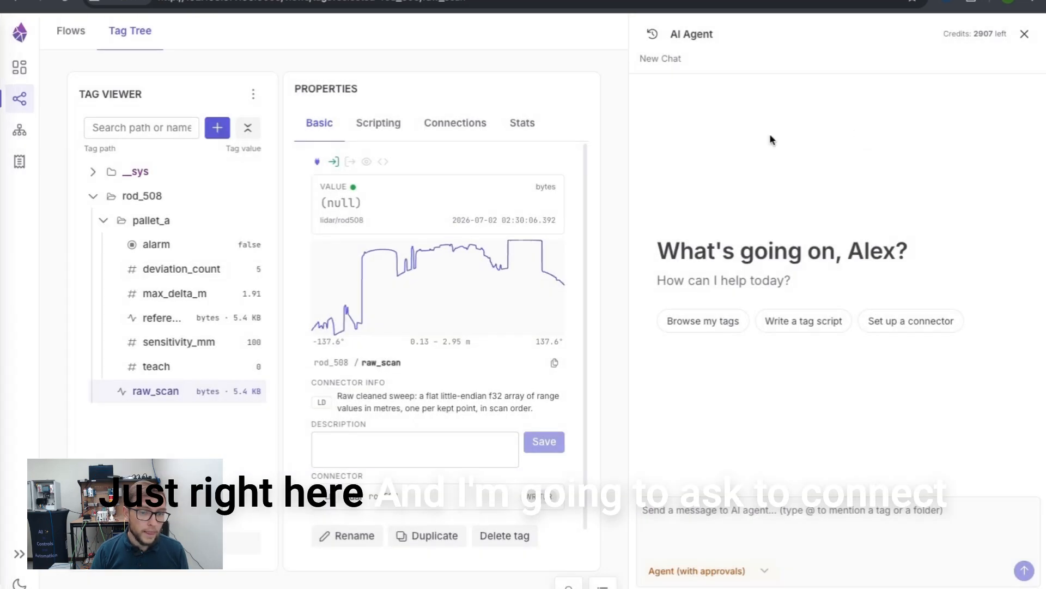
{"action": "left_click", "coordinate": [702, 522]}
{"action": "key", "text": "ctrl+v"}
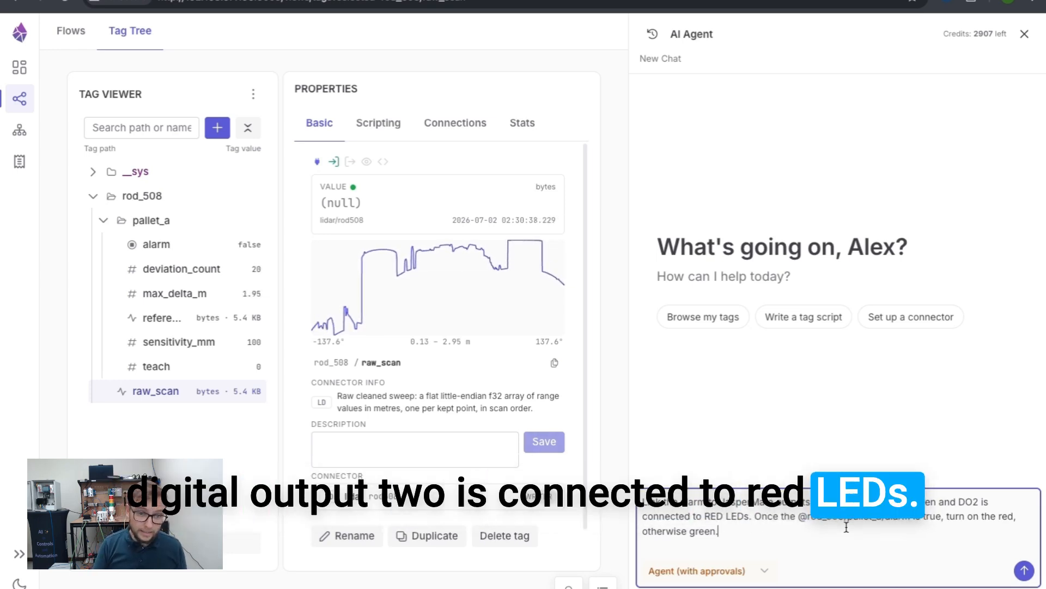
Step: Check the pallet_a alarm tag against the path in the drafted message, and send the request to the agent
{"action": "double_click", "coordinate": [836, 516]}
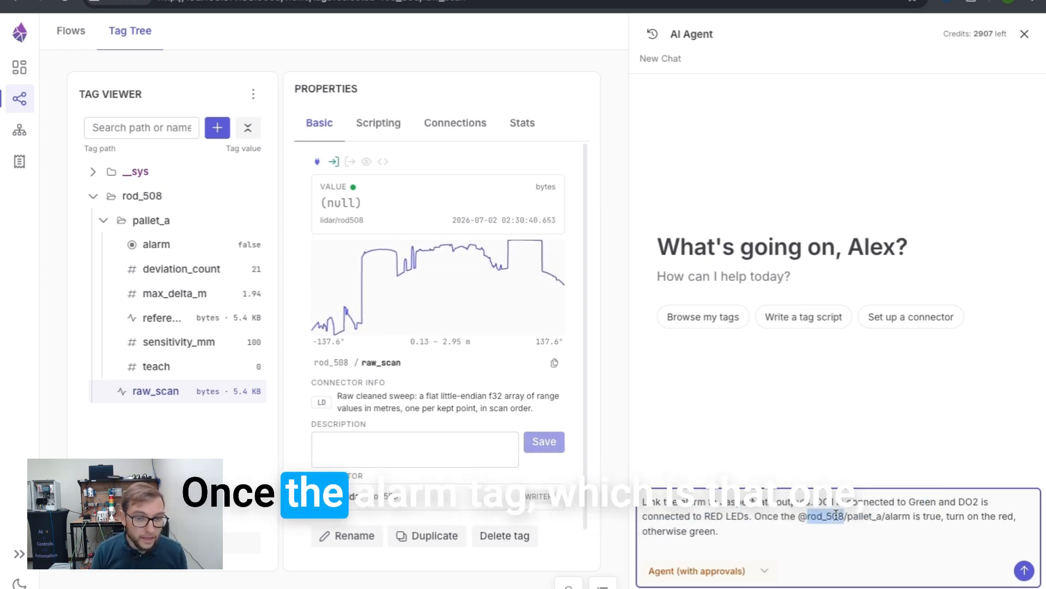
{"action": "left_click", "coordinate": [198, 244]}
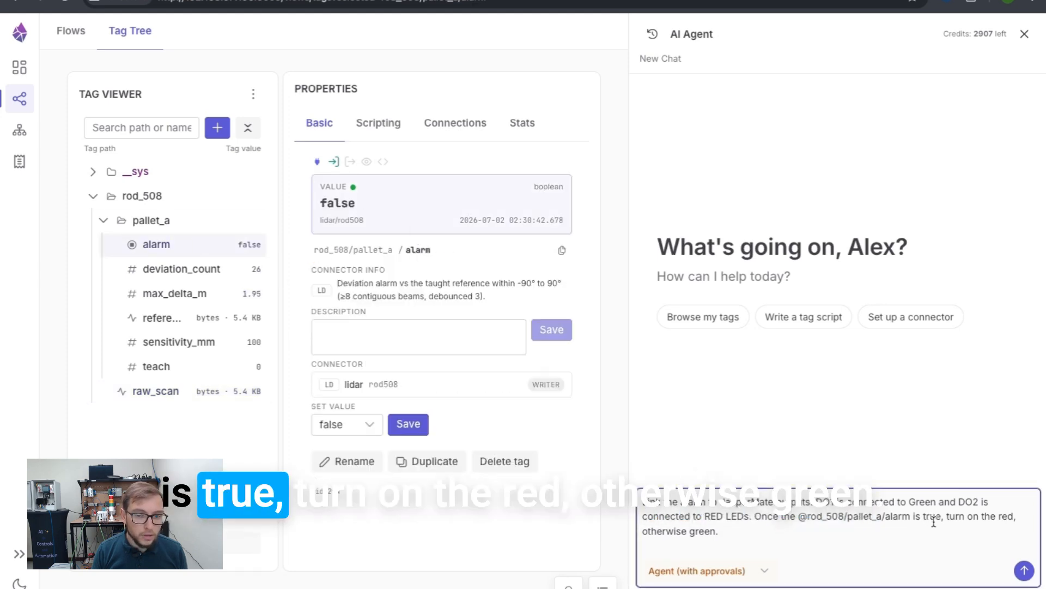
{"action": "left_click", "coordinate": [847, 526]}
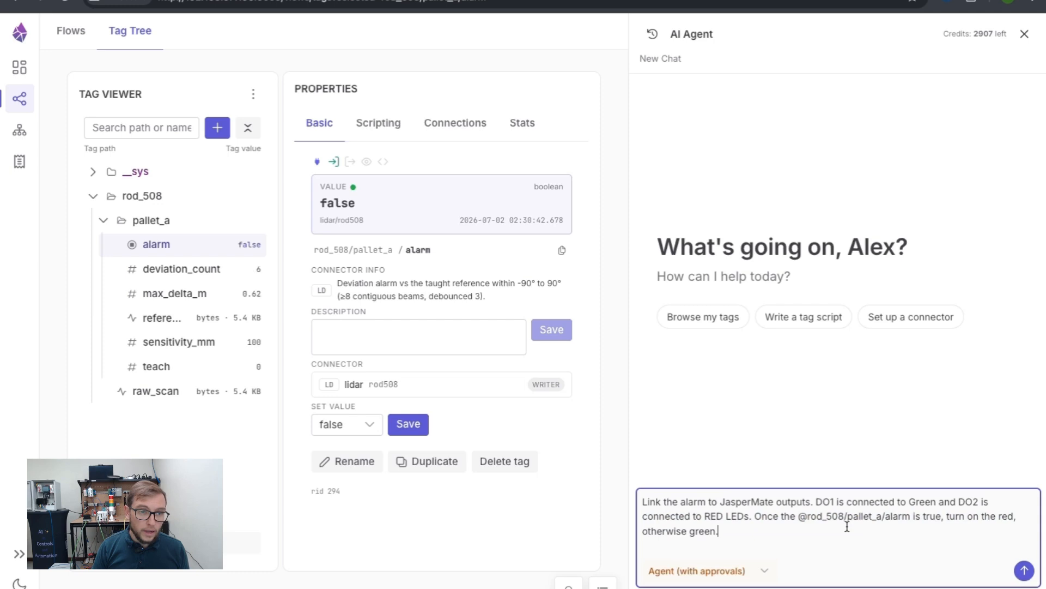
{"action": "key", "text": "Return"}
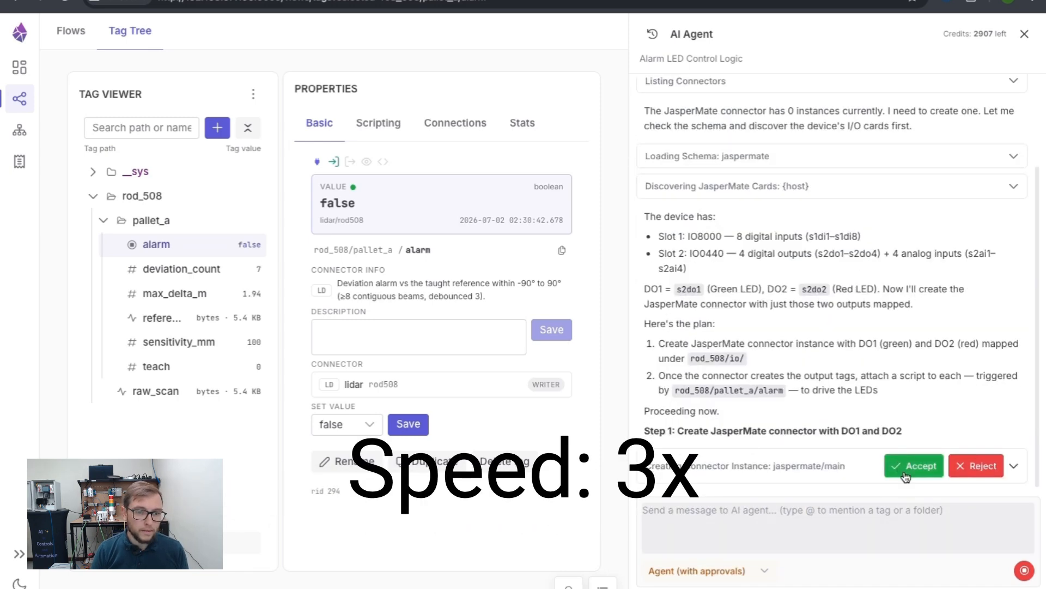
Step: Accept the agent's creation of the jaspermate/main connector instance and the deployment and running of the green_led and red_led scripts
{"action": "left_click", "coordinate": [904, 475]}
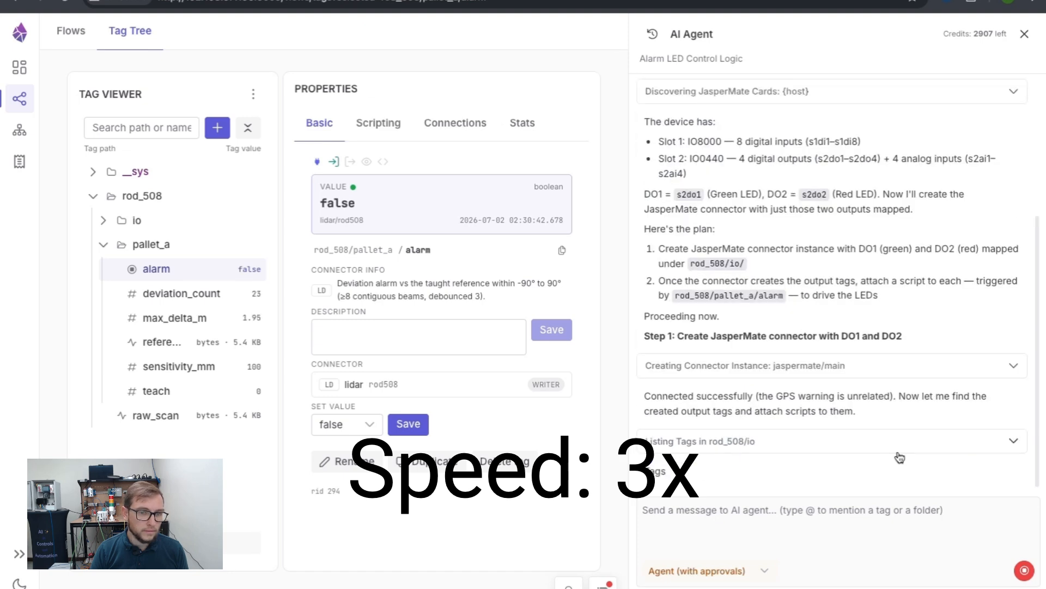
{"action": "left_click", "coordinate": [899, 466]}
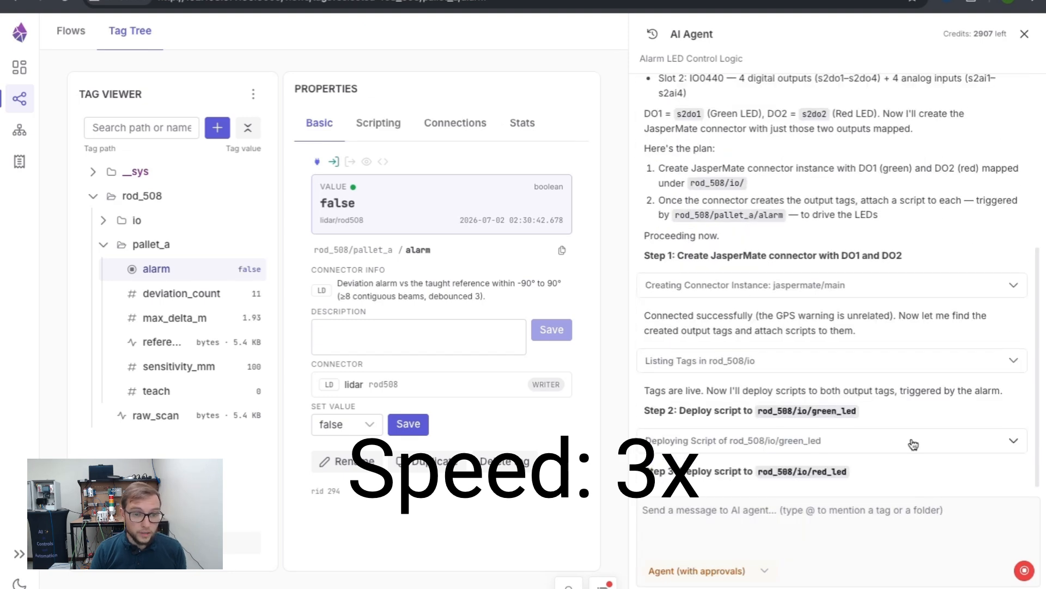
{"action": "left_click", "coordinate": [914, 466]}
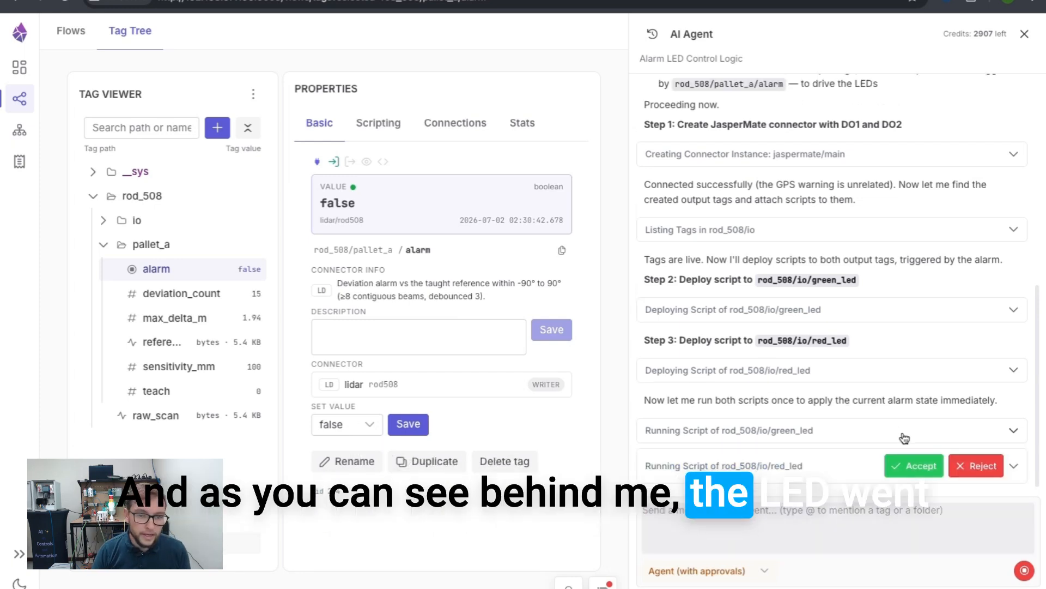
{"action": "left_click", "coordinate": [911, 464]}
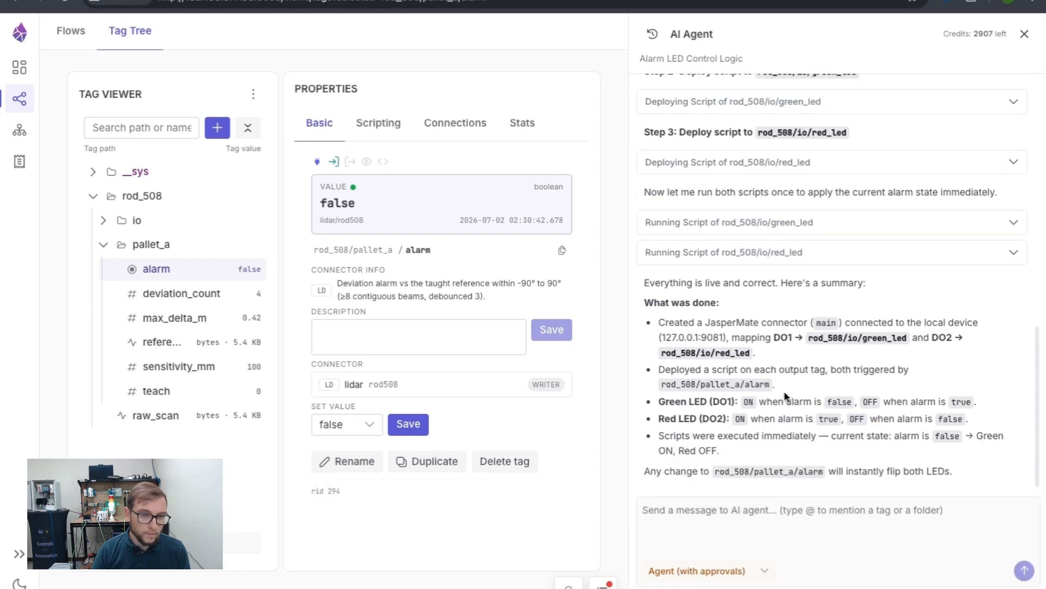
Step: View the live raw_scan profile of rod_508 in the tag tree
{"action": "left_click", "coordinate": [887, 509]}
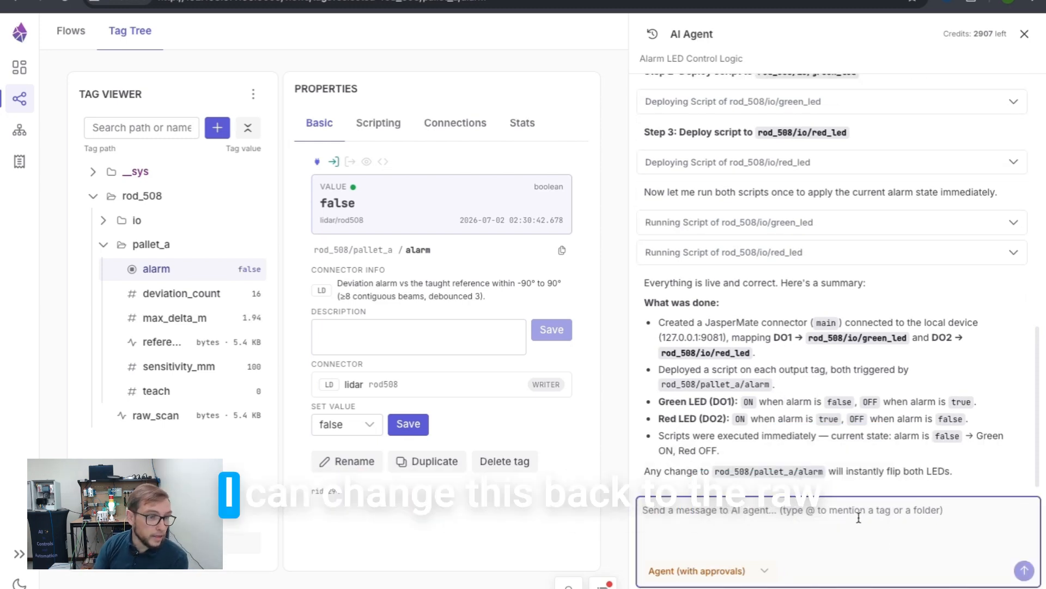
{"action": "left_click", "coordinate": [185, 418]}
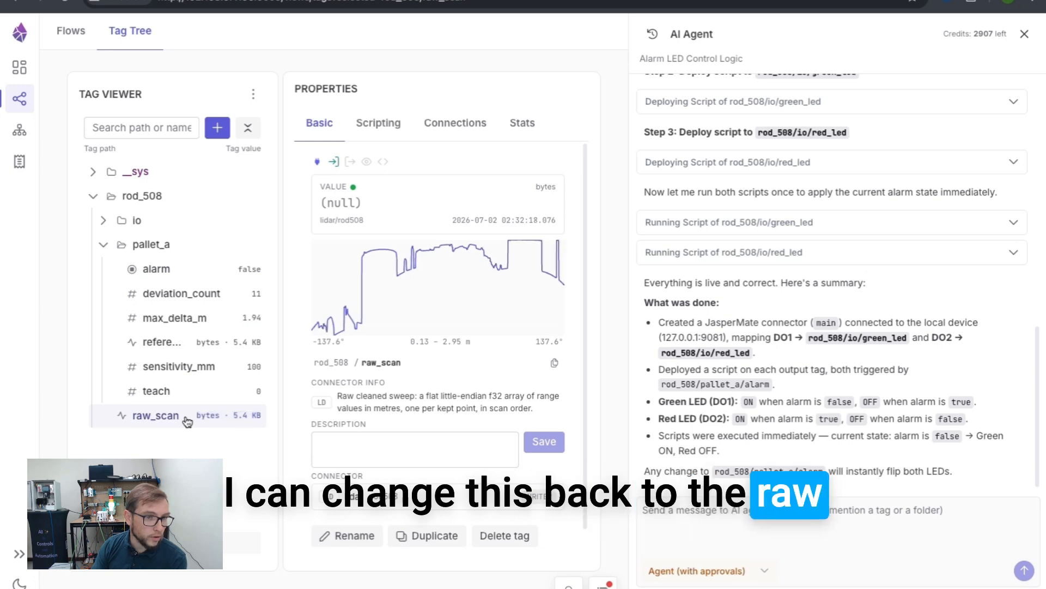